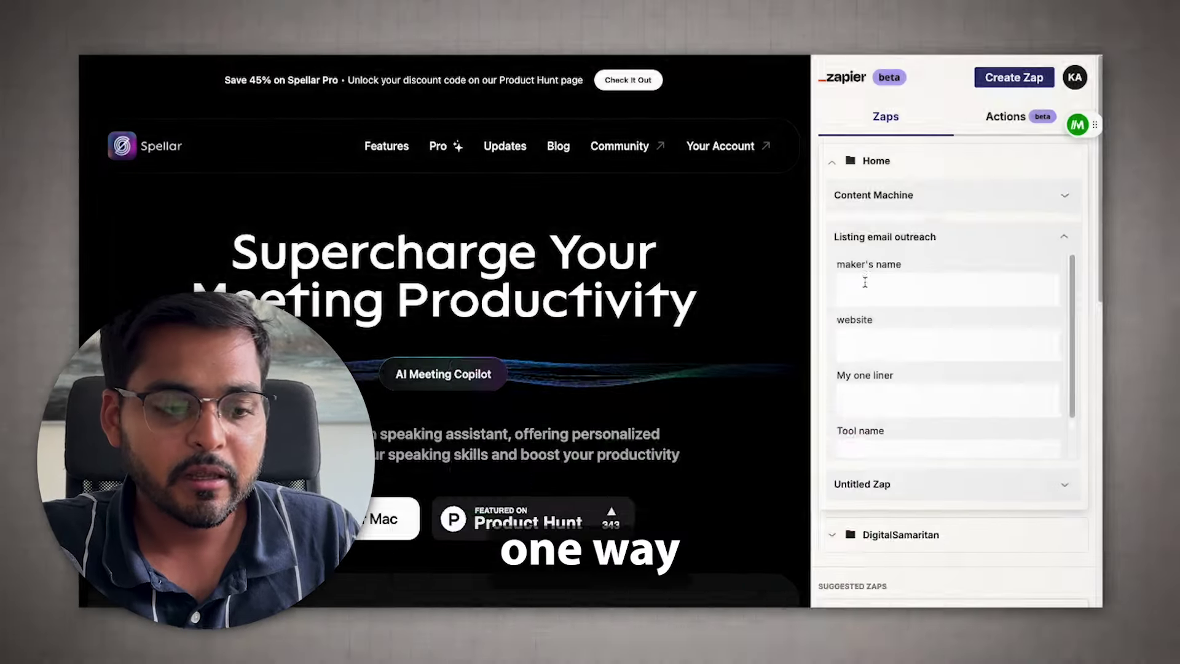
Enter the maker's name and the one liner 'meeting notes on Steroids', then scroll down to Send.
text(a)
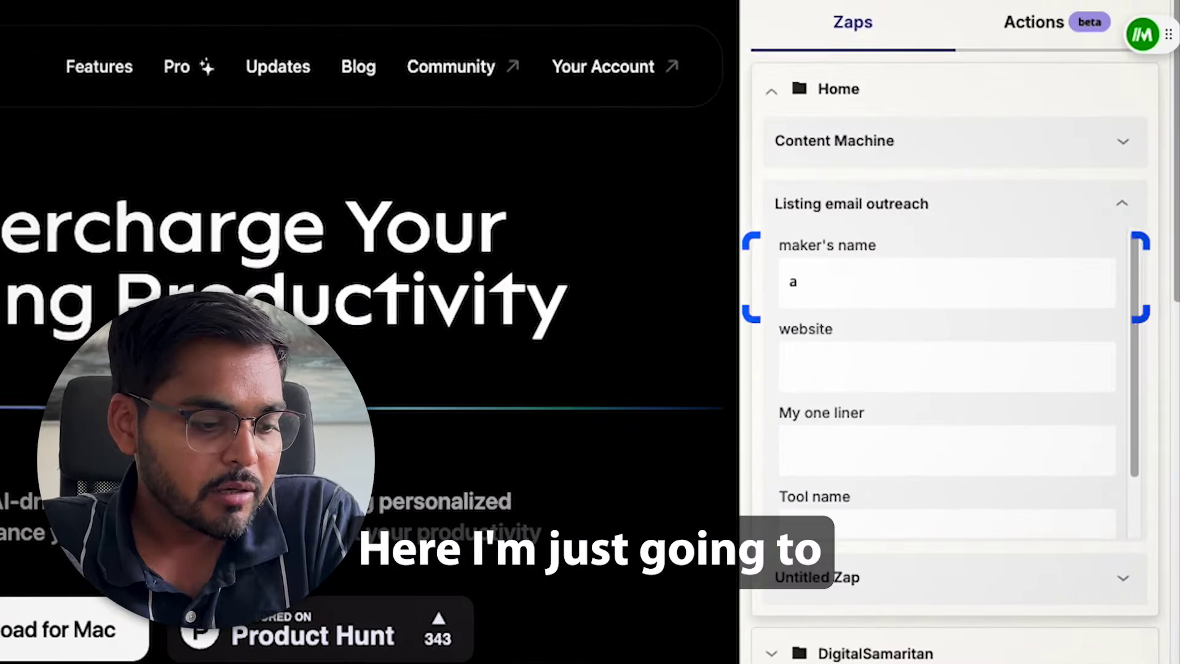
key(BackSpace)
text(Arten)
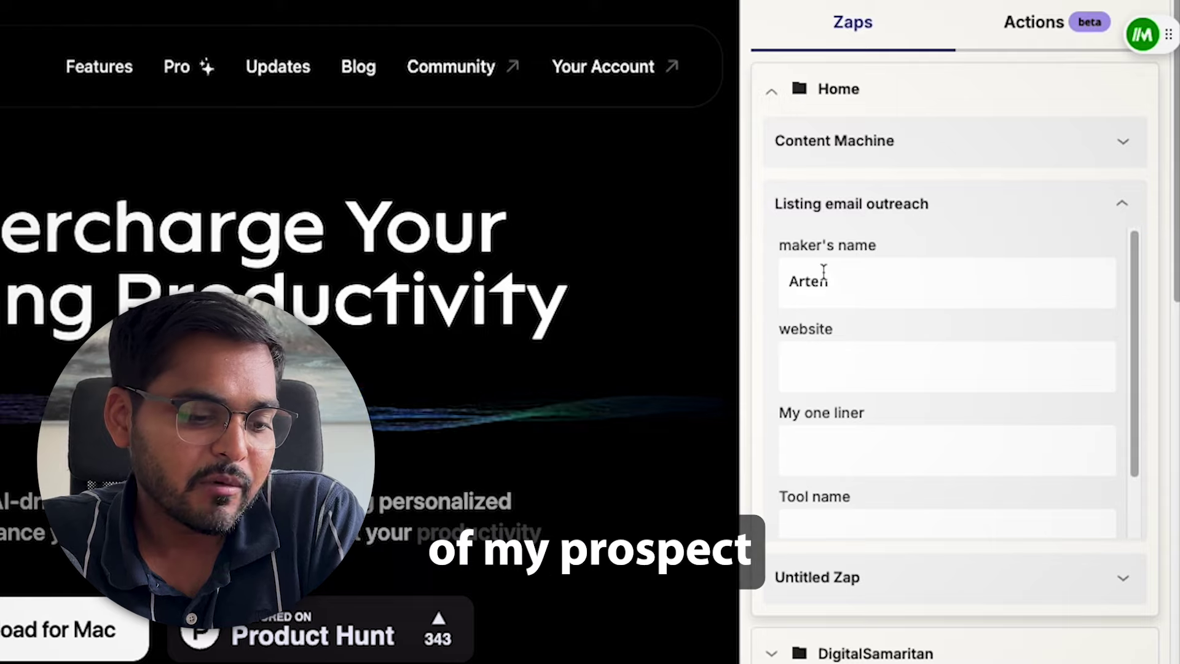
key(BackSpace)
text(m)
click(828, 434)
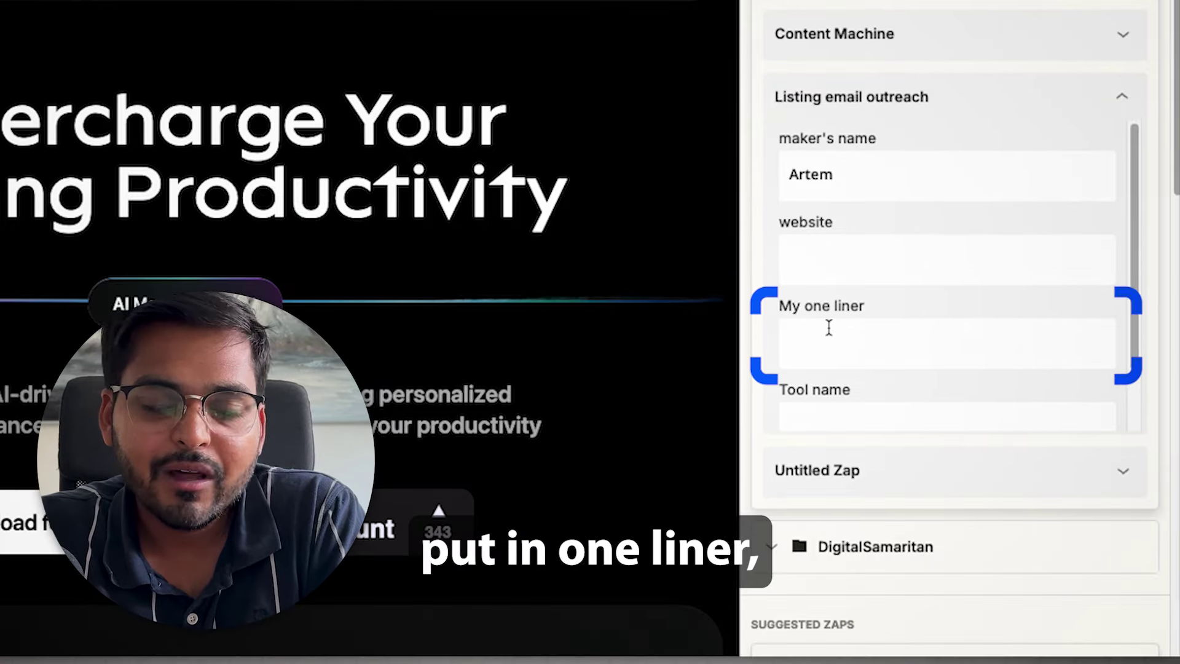
text(meeting notes )
text(on Ster)
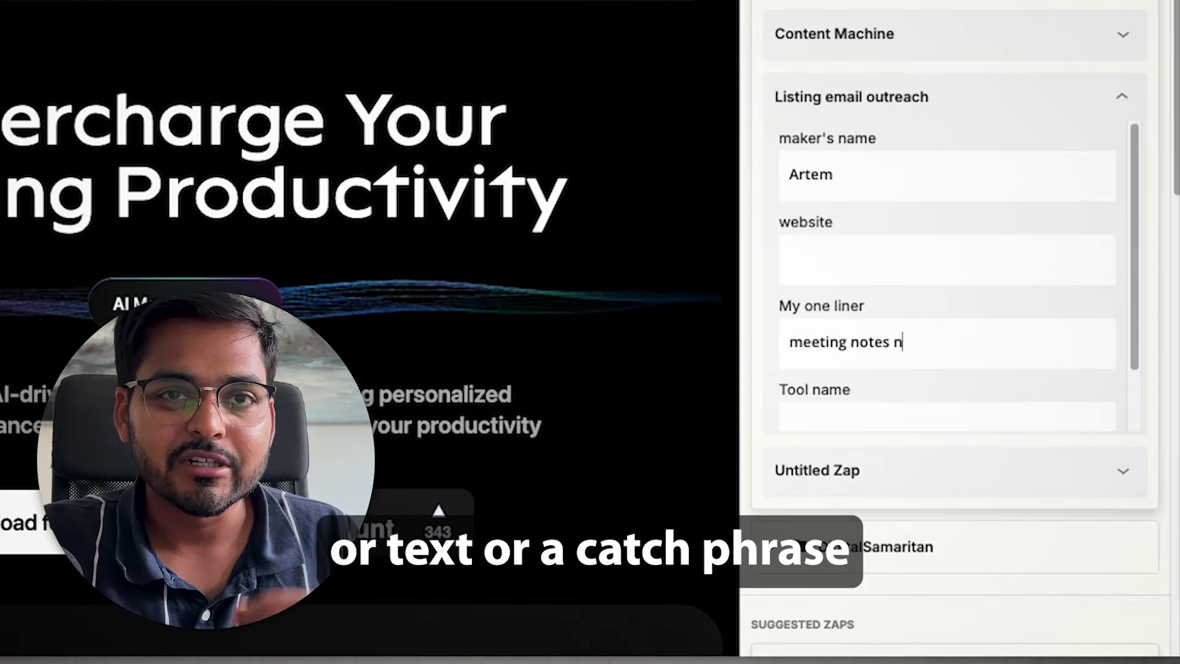
text(oid)
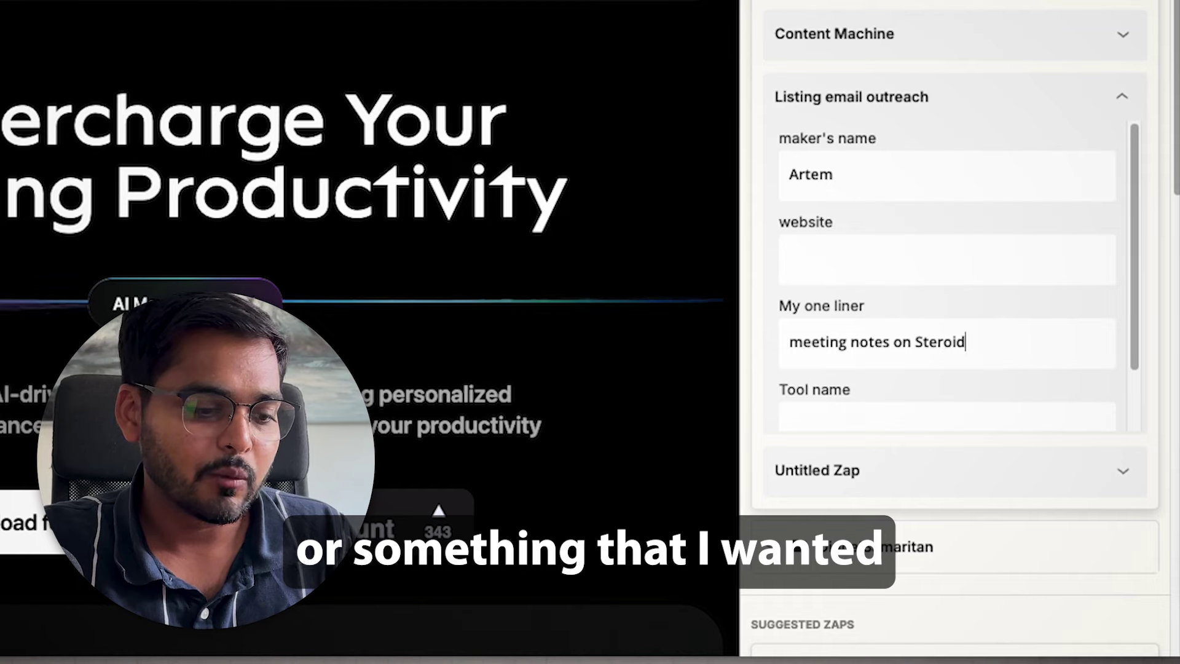
text(s)
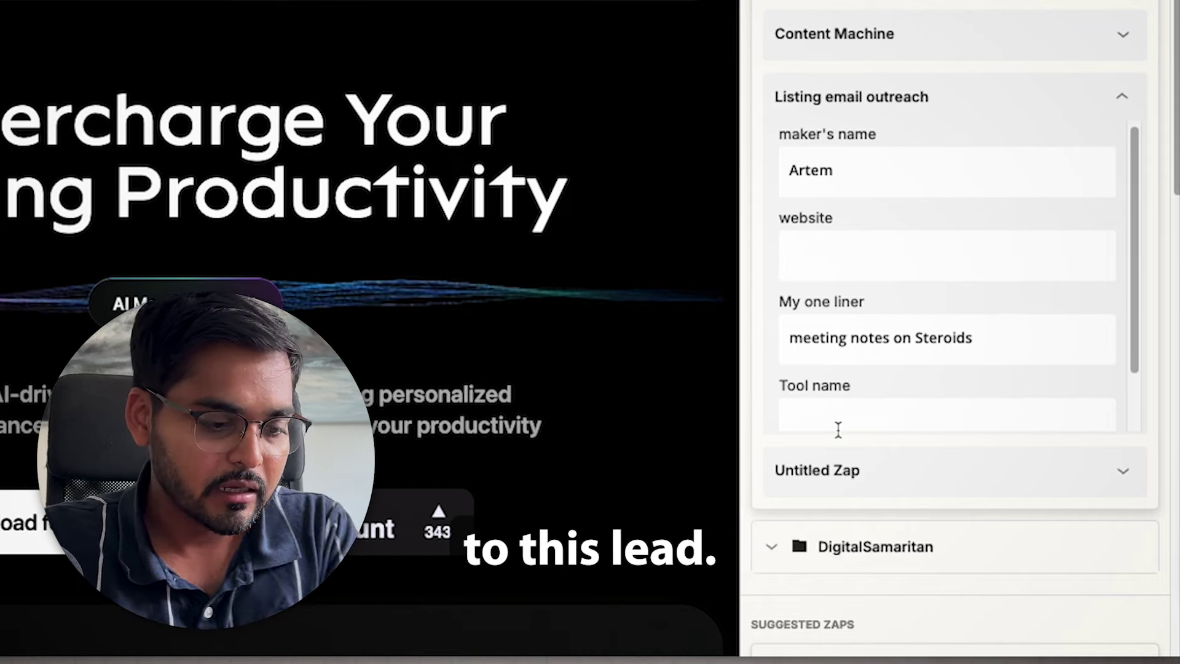
click(838, 429)
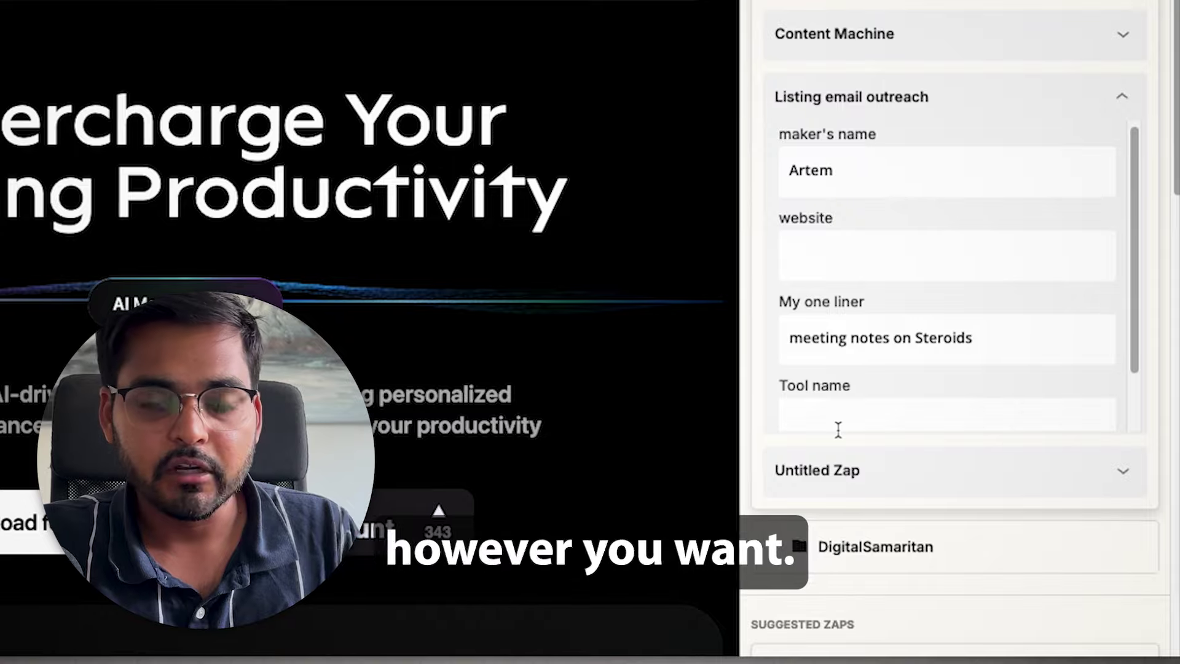
scroll(838, 429, down, 2)
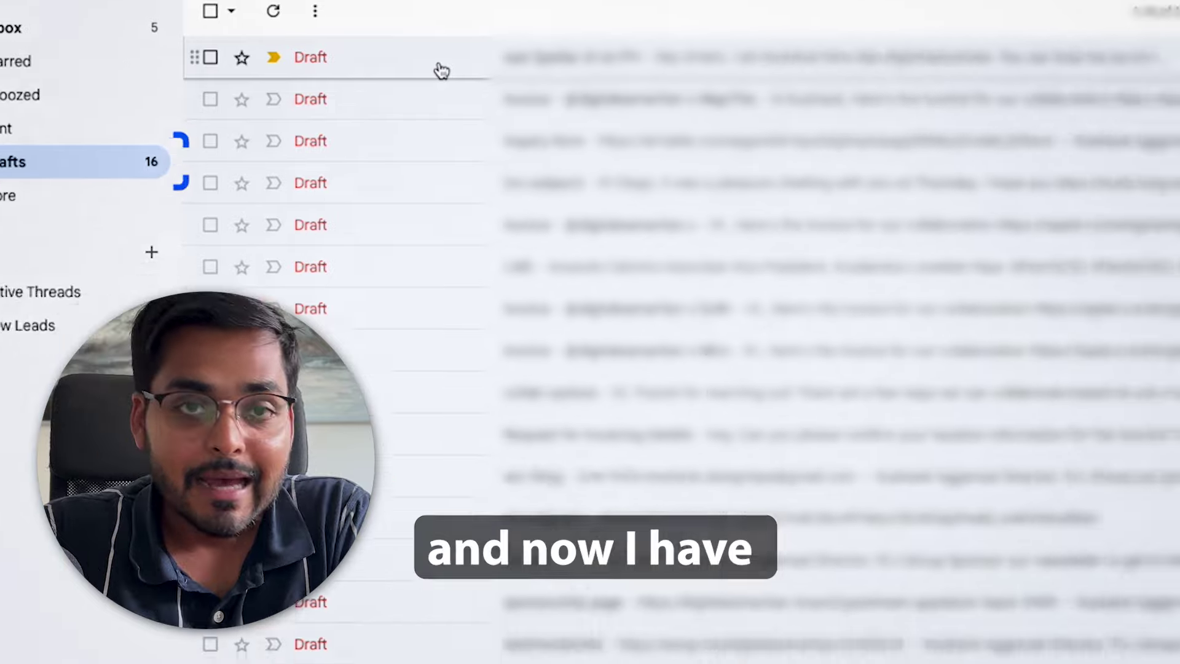
Open the top draft in Gmail's Drafts folder to review the generated outreach email.
click(437, 71)
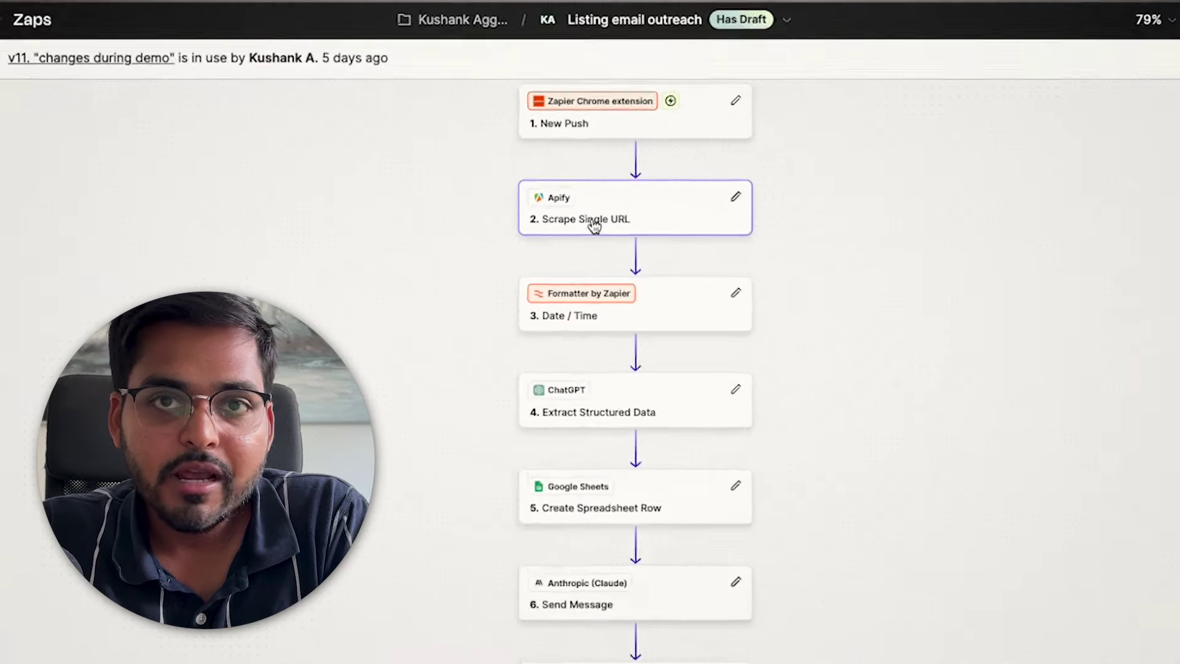
Open the New Push trigger to view its maker's name, website, My one liner and Tool name fields.
scroll(606, 160, up, 1)
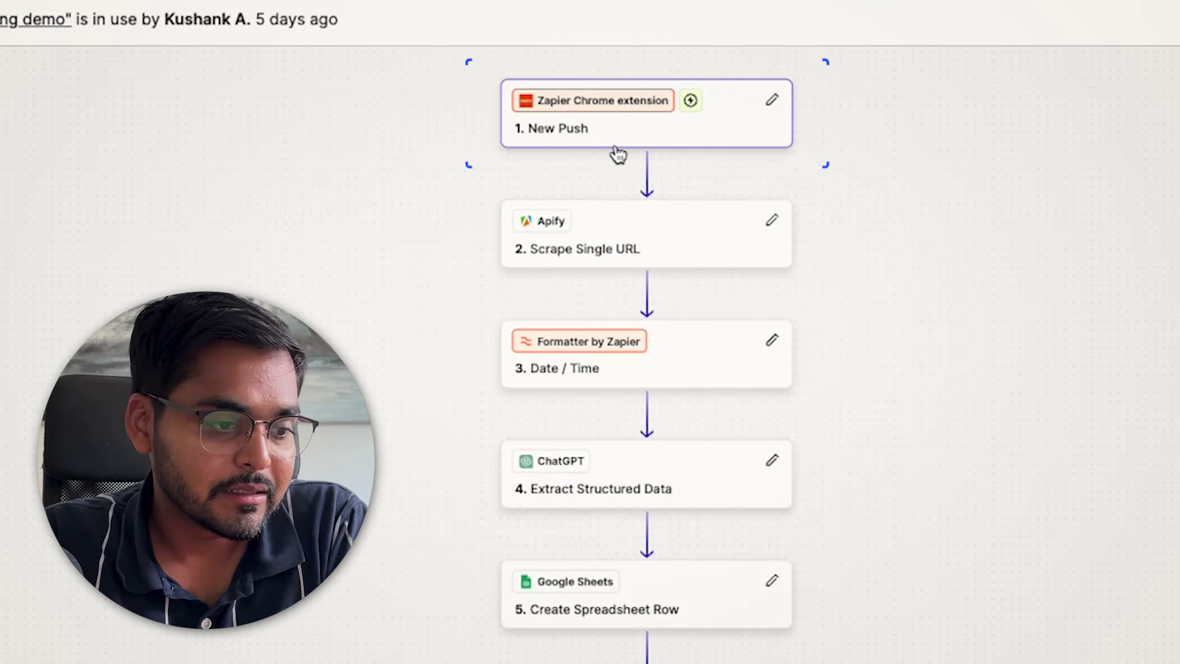
click(537, 132)
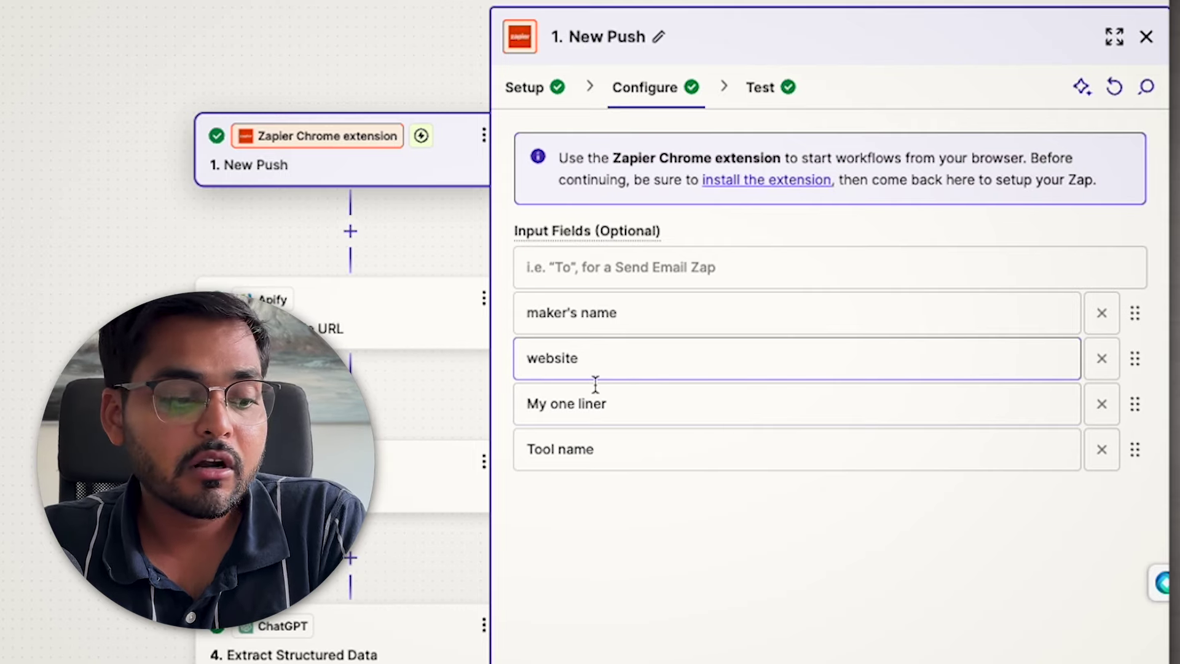
Review the Apify Scrape Single URL and Date / Time formatter settings, then open the ChatGPT step.
click(344, 304)
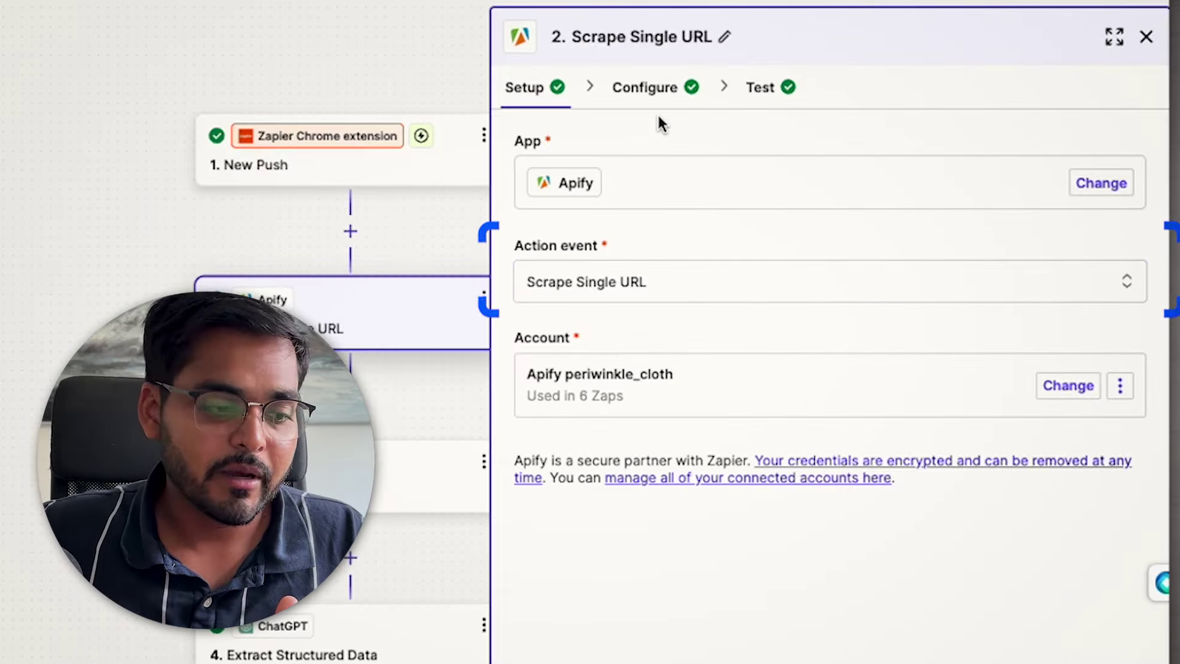
click(648, 92)
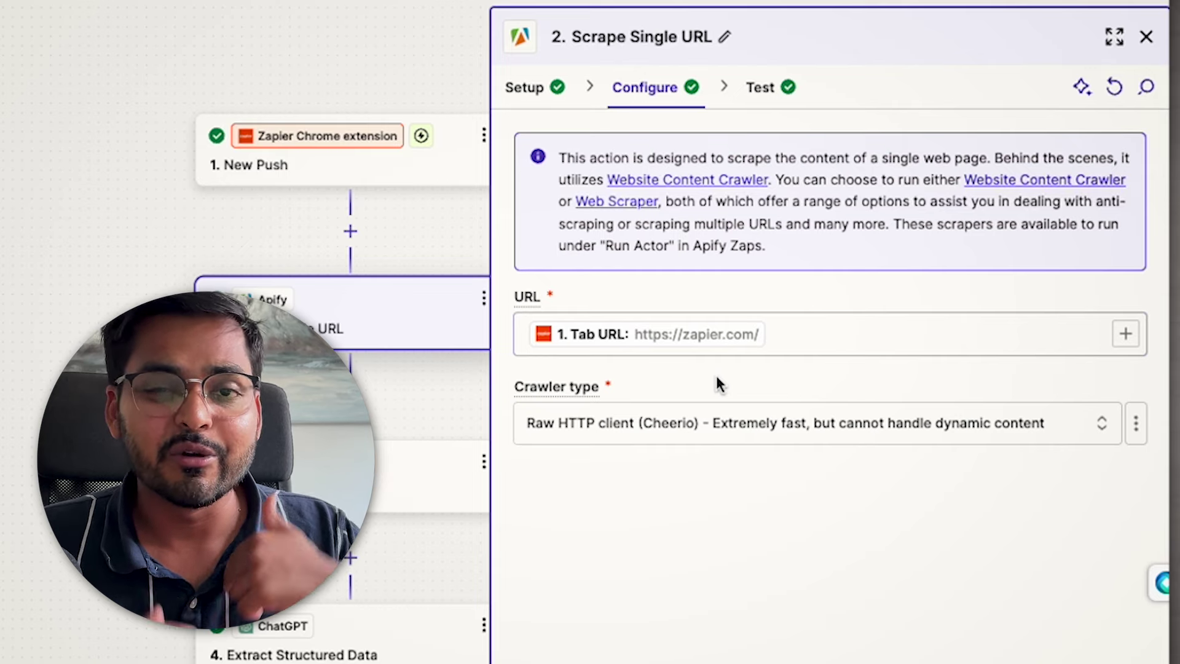
click(430, 479)
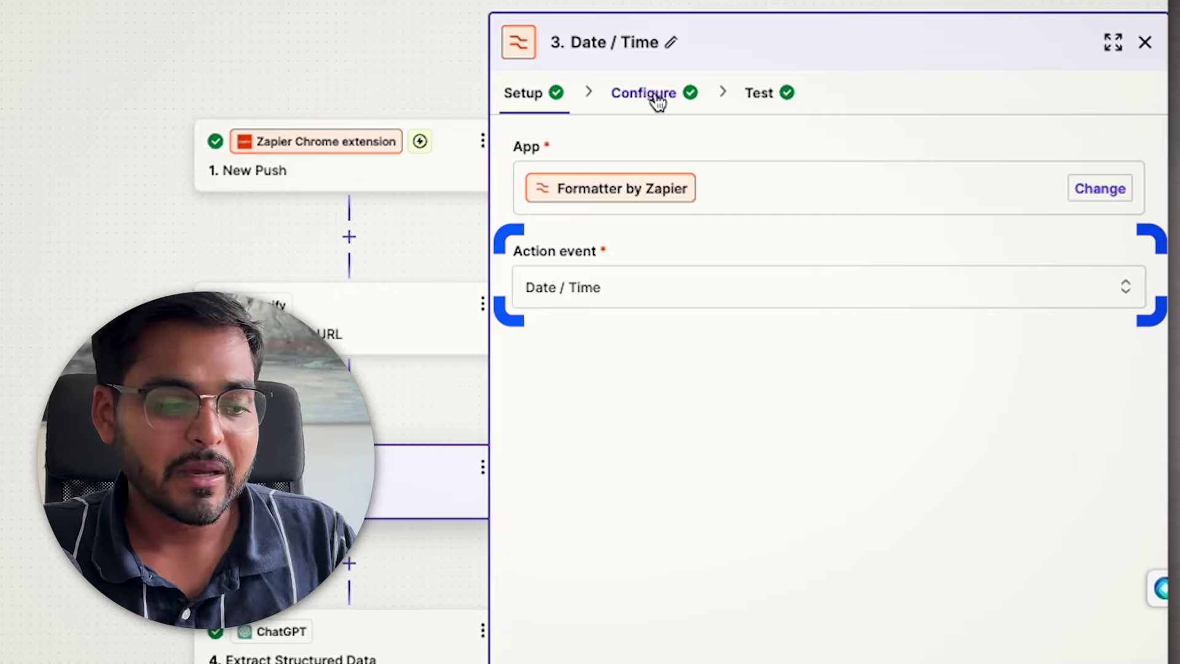
click(656, 102)
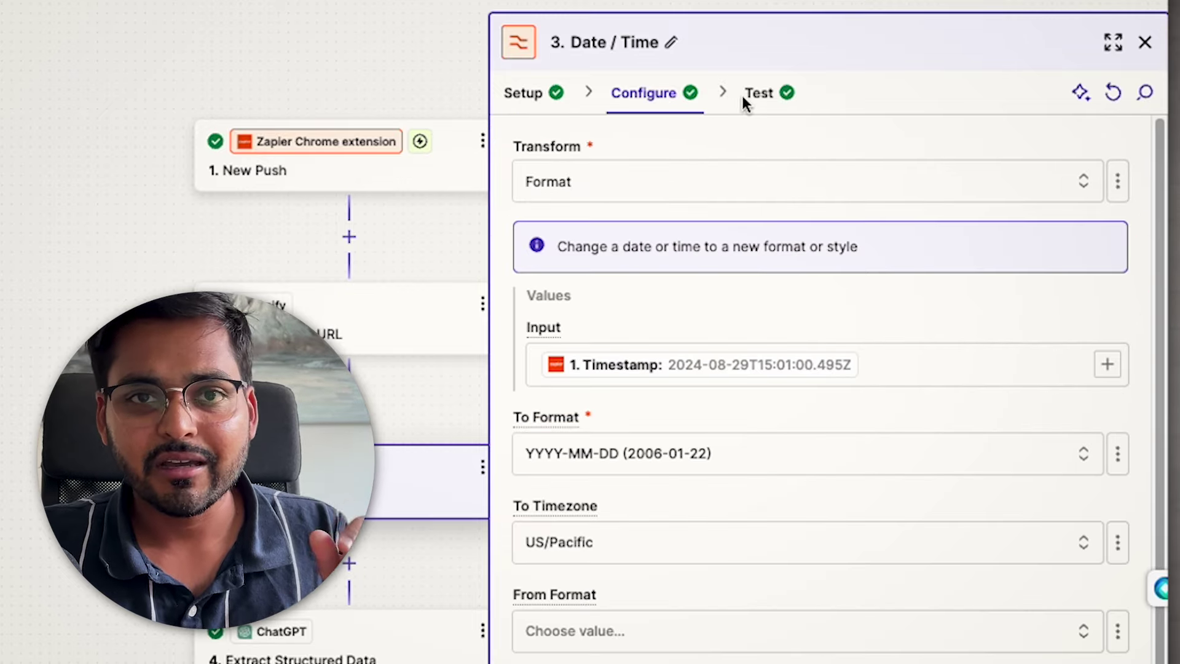
scroll(664, 491, down, 1)
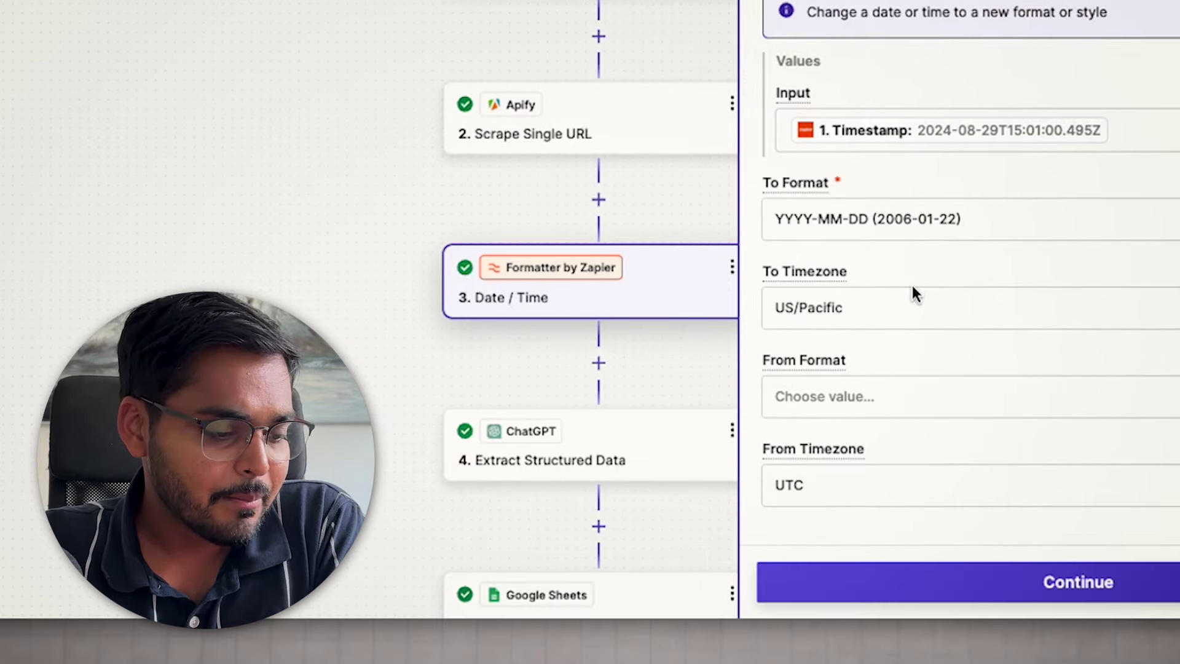
click(600, 442)
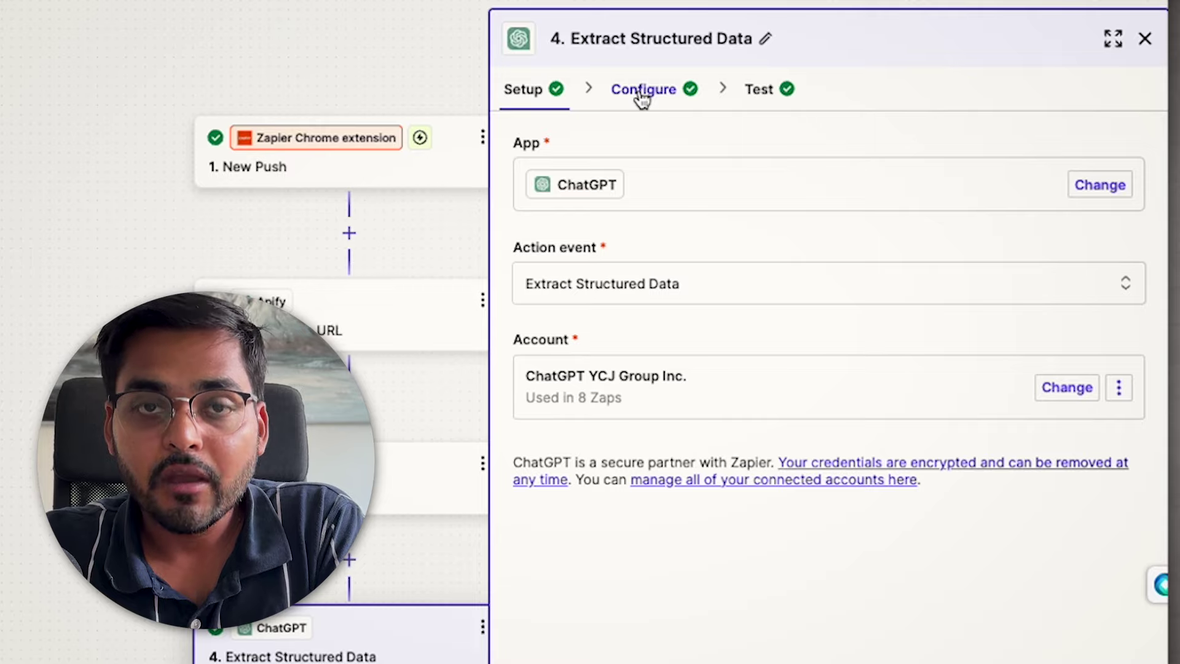
Read through the Extract Structured Data prompt and its four values to extract with descriptions.
click(639, 92)
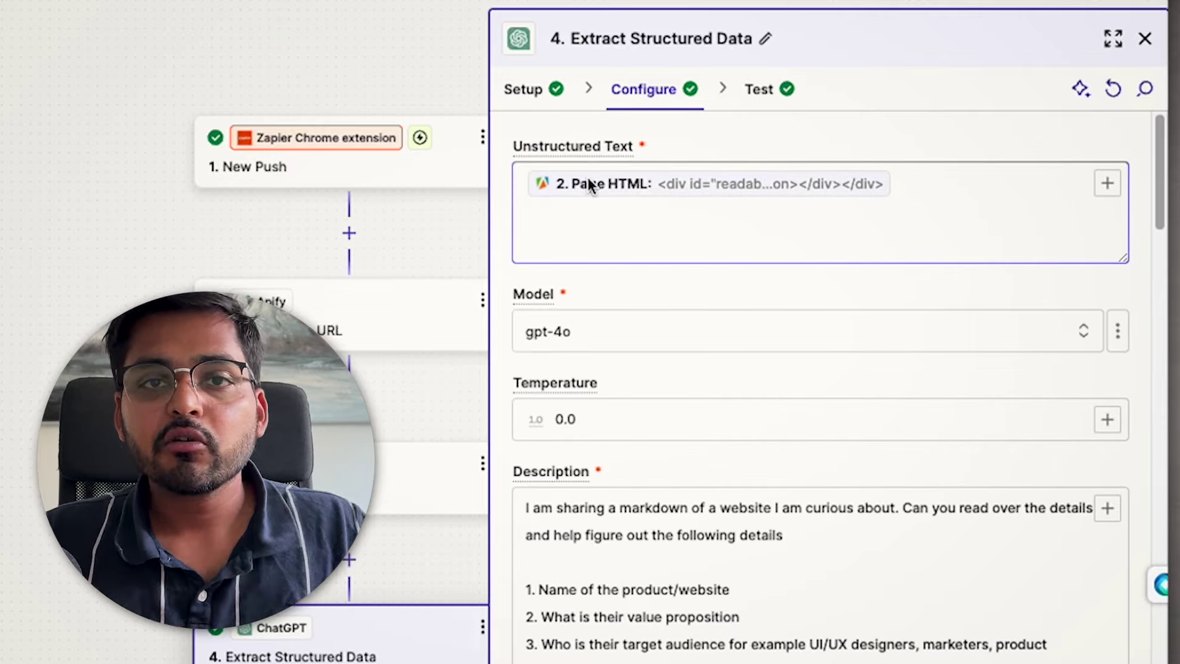
scroll(697, 470, down, 3)
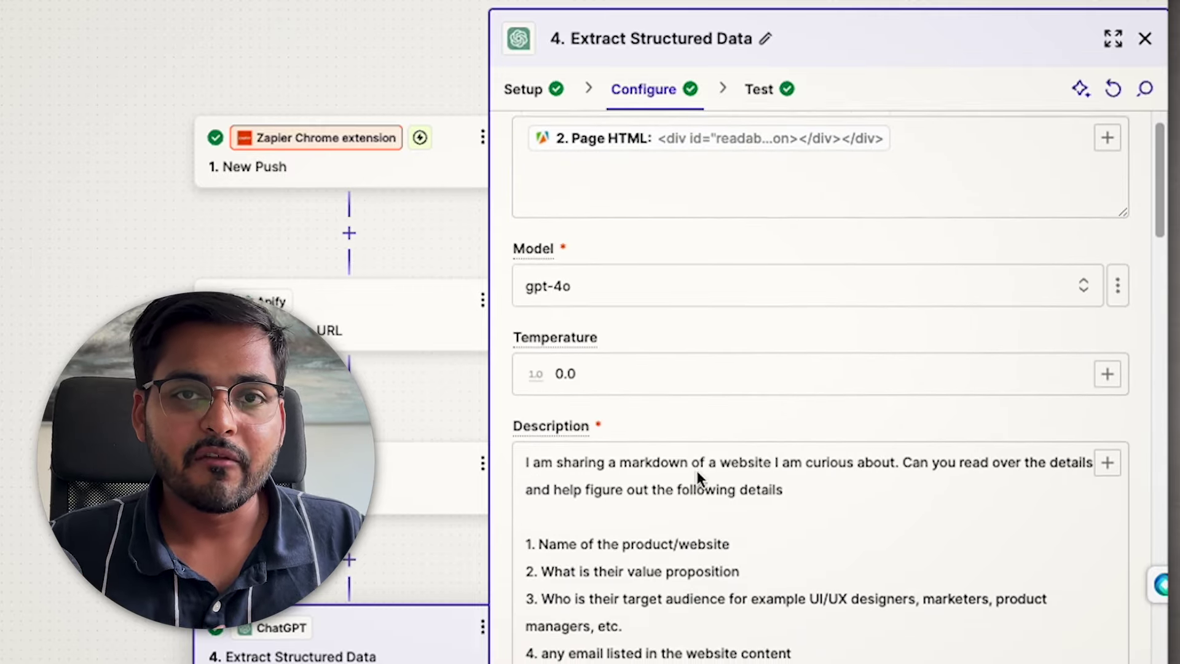
click(669, 469)
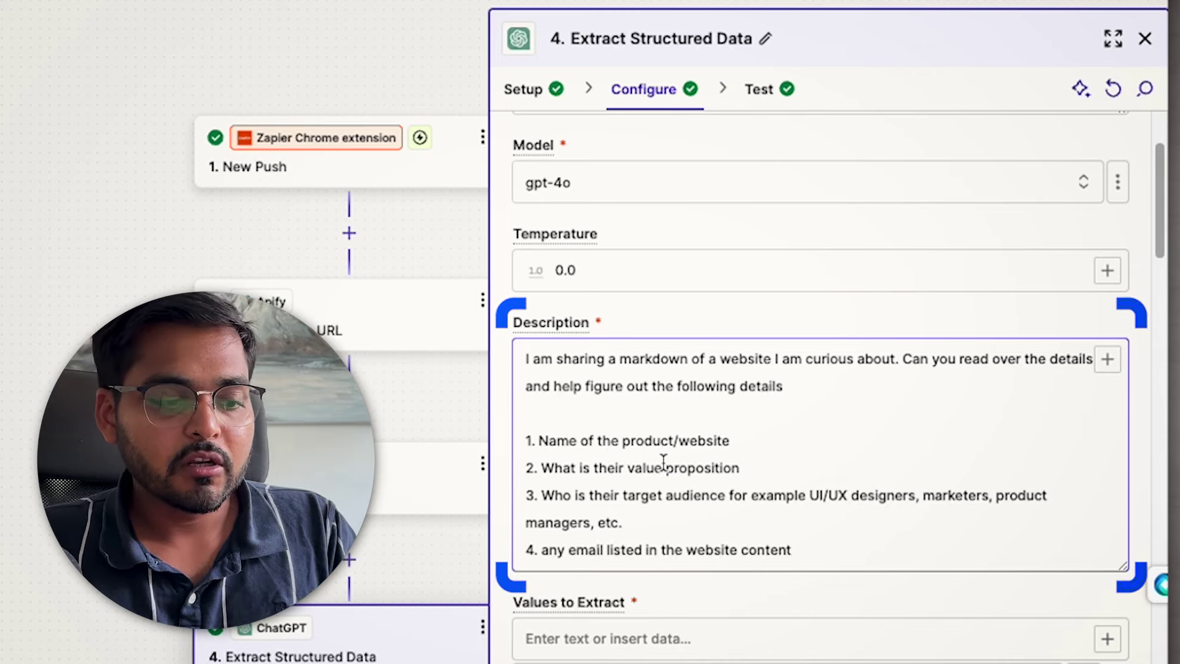
scroll(664, 462, down, 6)
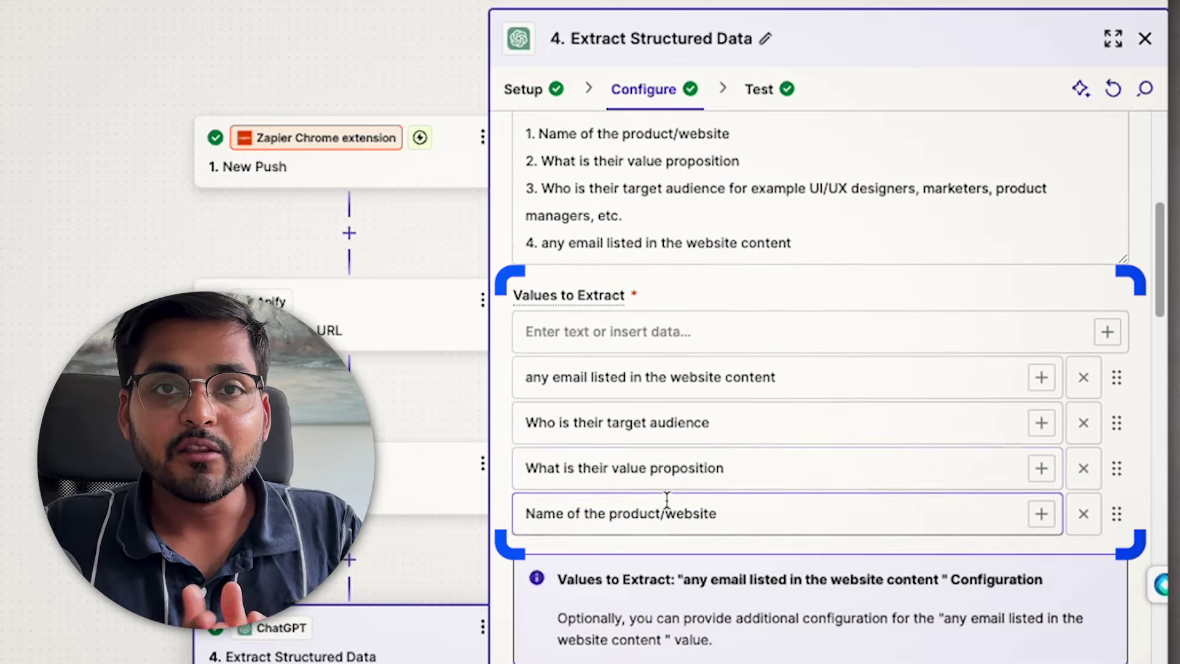
scroll(667, 501, down, 2)
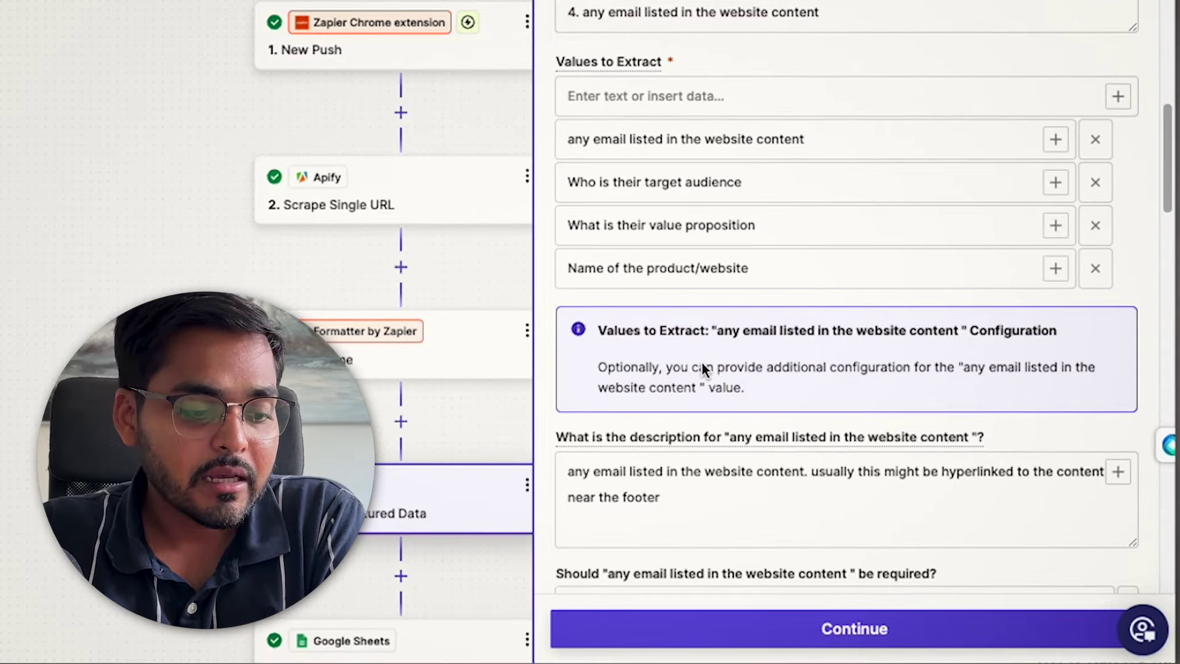
scroll(702, 363, down, 3)
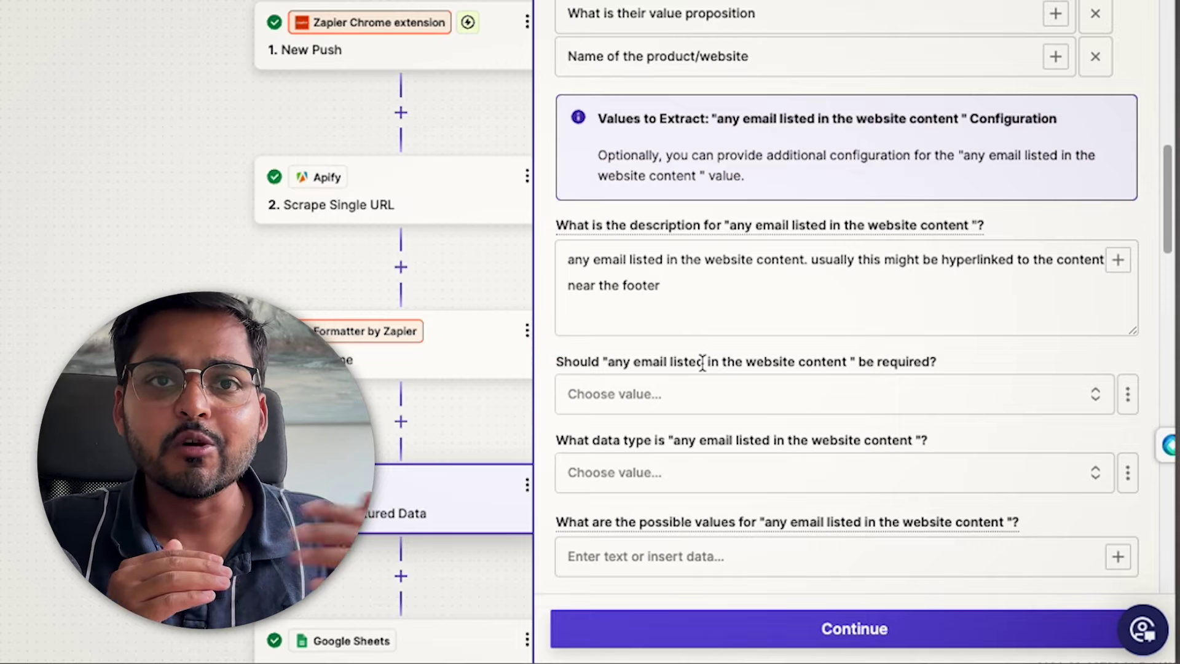
scroll(702, 363, down, 10)
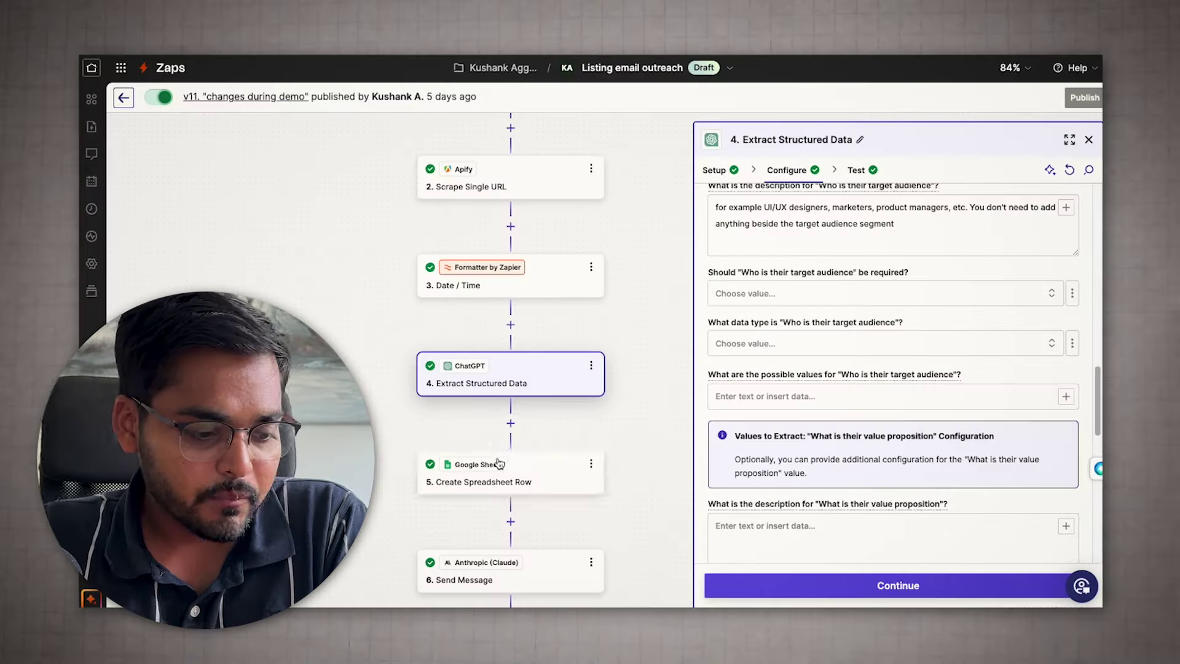
Review the Google Sheets row field mappings, then open the Claude Send Message step.
click(501, 471)
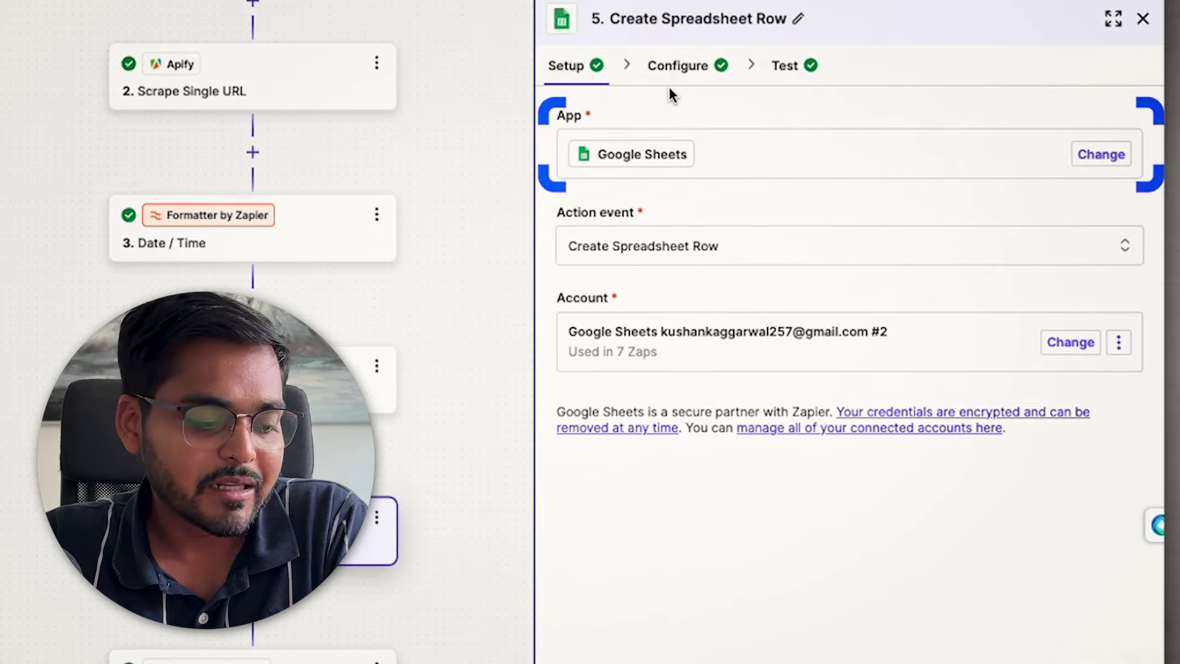
click(676, 67)
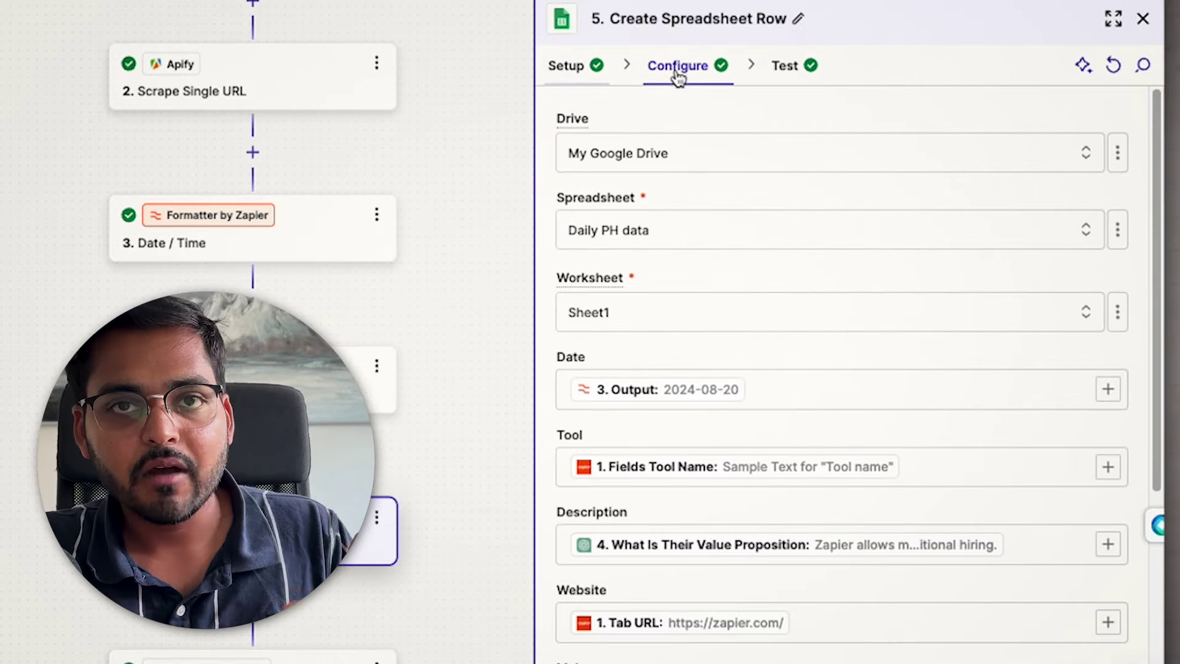
scroll(774, 378, down, 4)
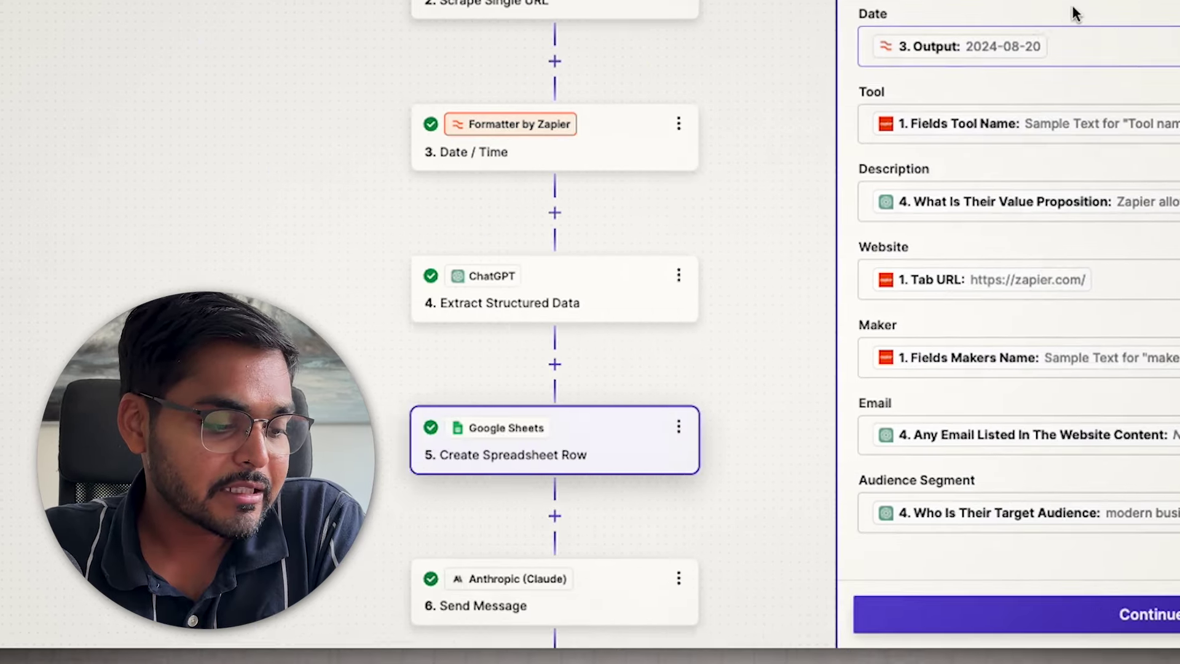
click(288, 658)
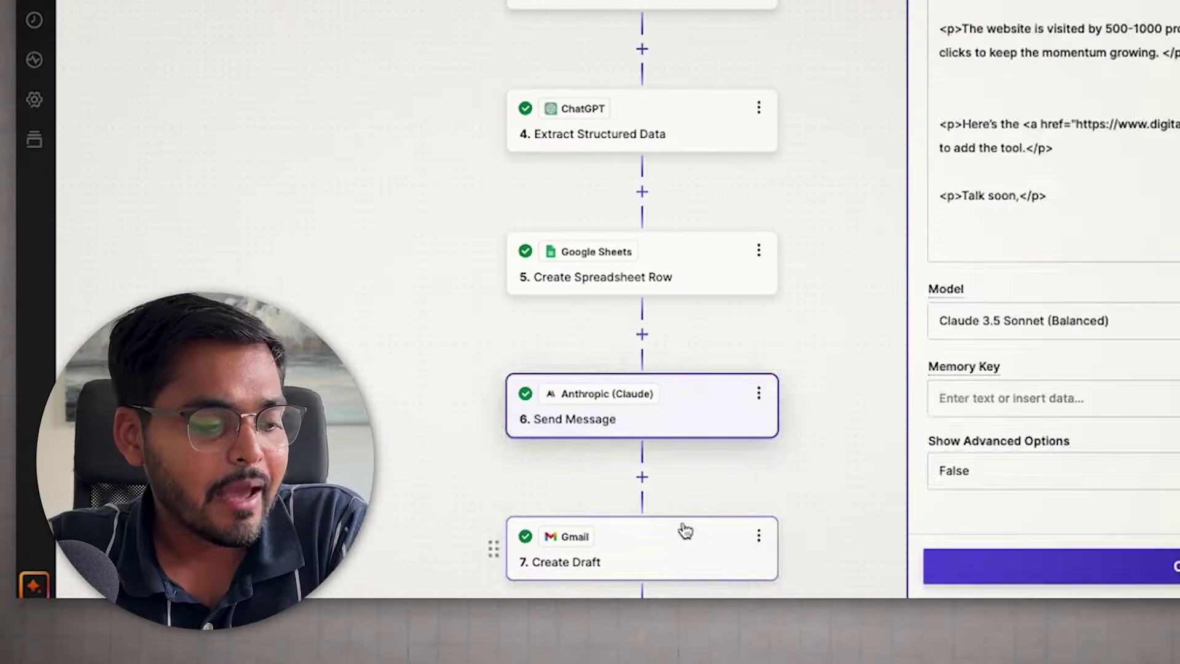
Inspect the Gmail Create Draft step's subject, Claude HTML body and IMPORTANT label settings.
click(685, 531)
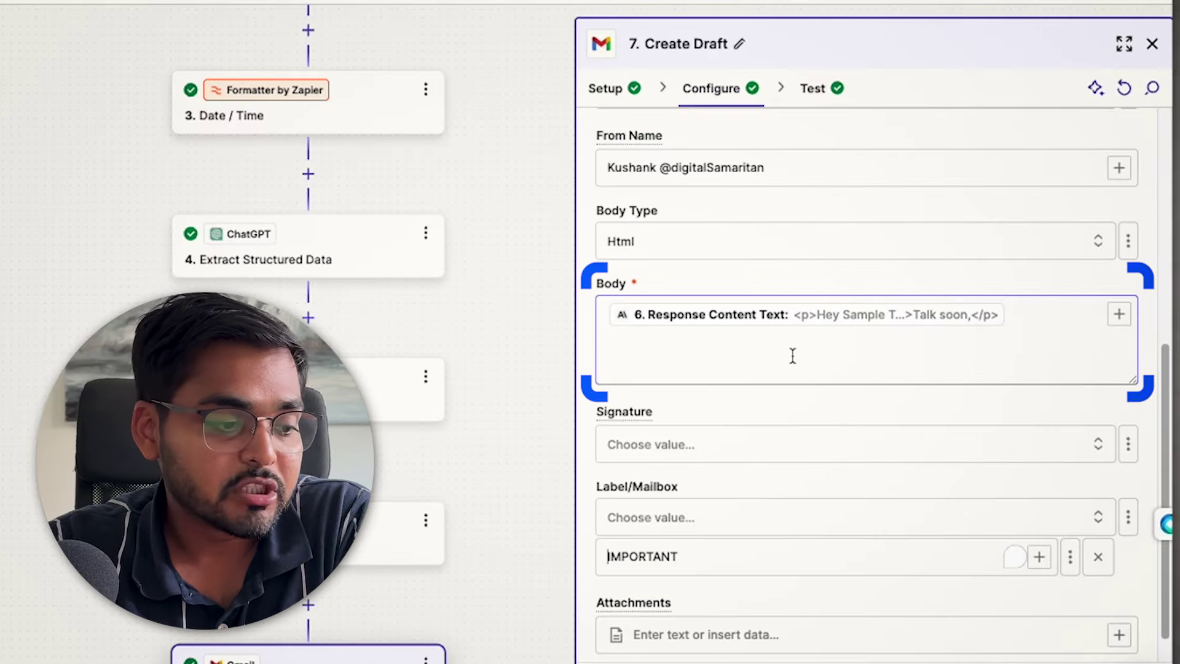
scroll(780, 430, down, 1)
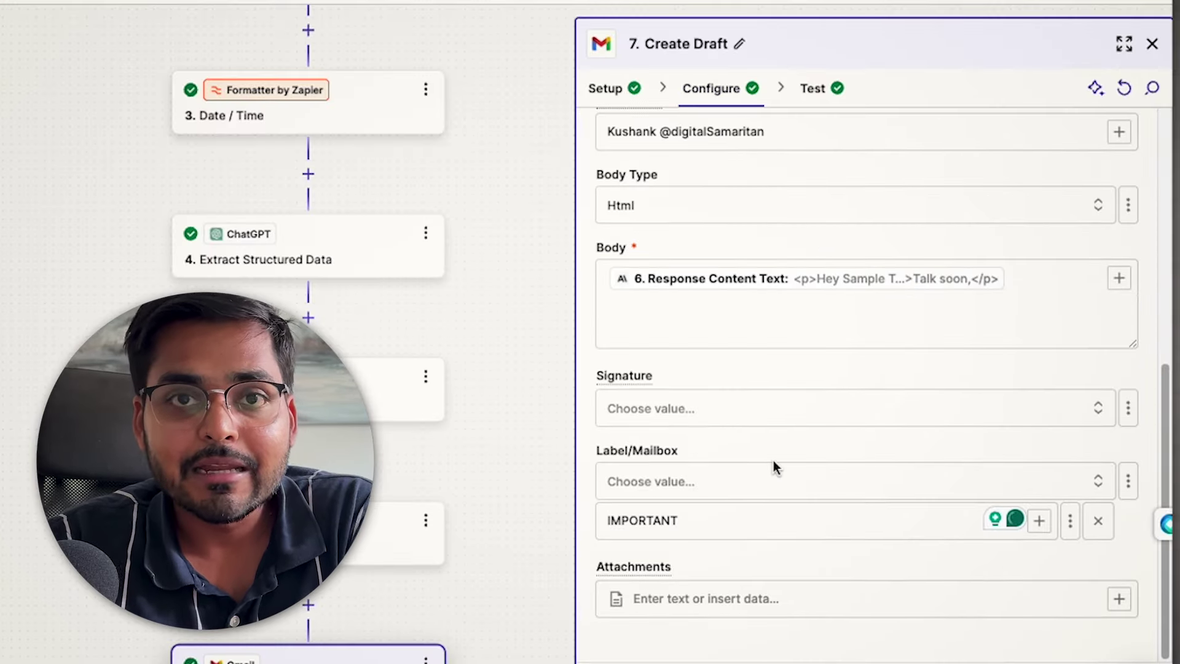
scroll(773, 464, up, 8)
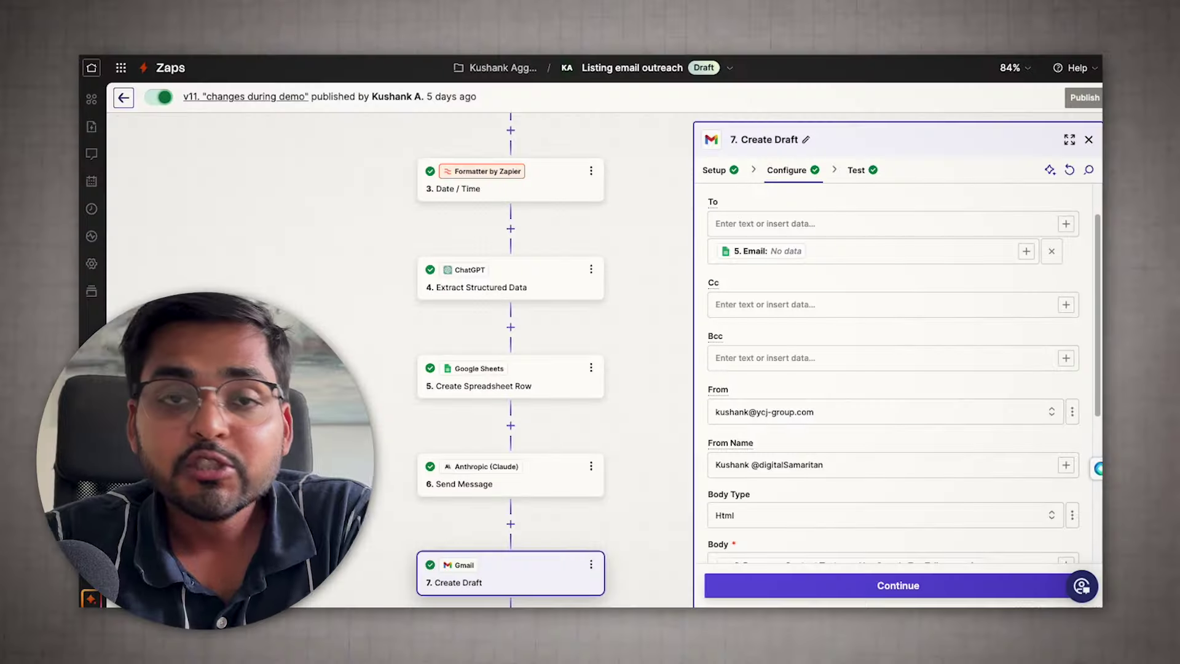
Insert a Hunter Find Email step after the trigger and show its Configure fields.
scroll(510, 345, up, 3)
scroll(422, 343, up, 1)
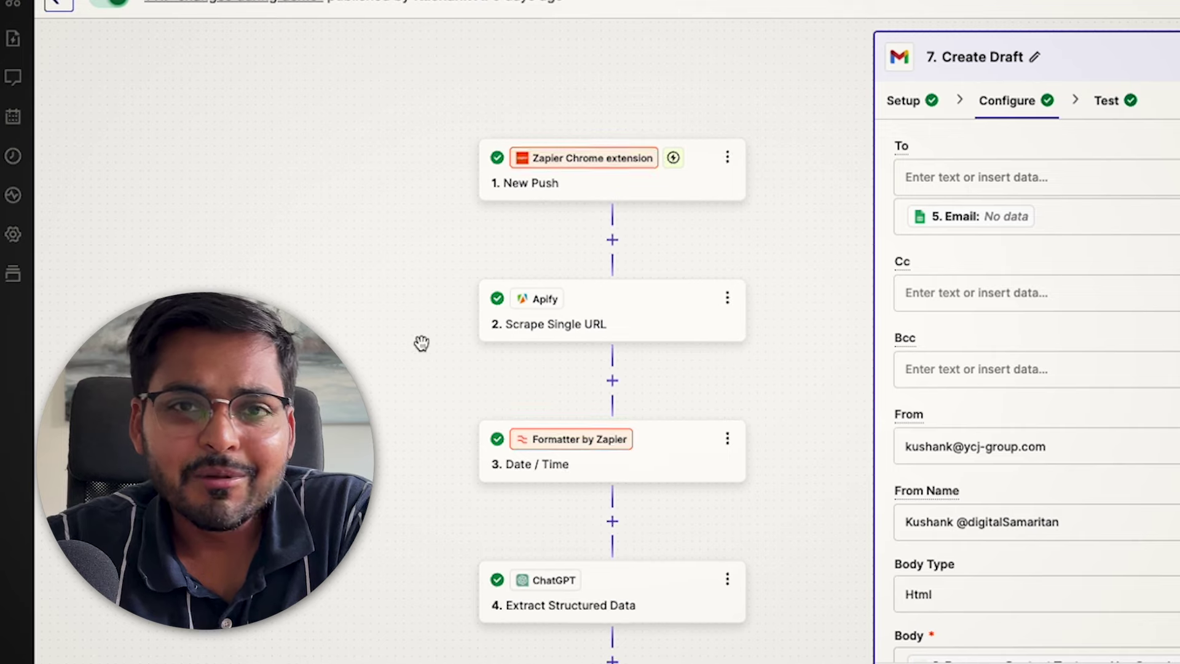
click(613, 240)
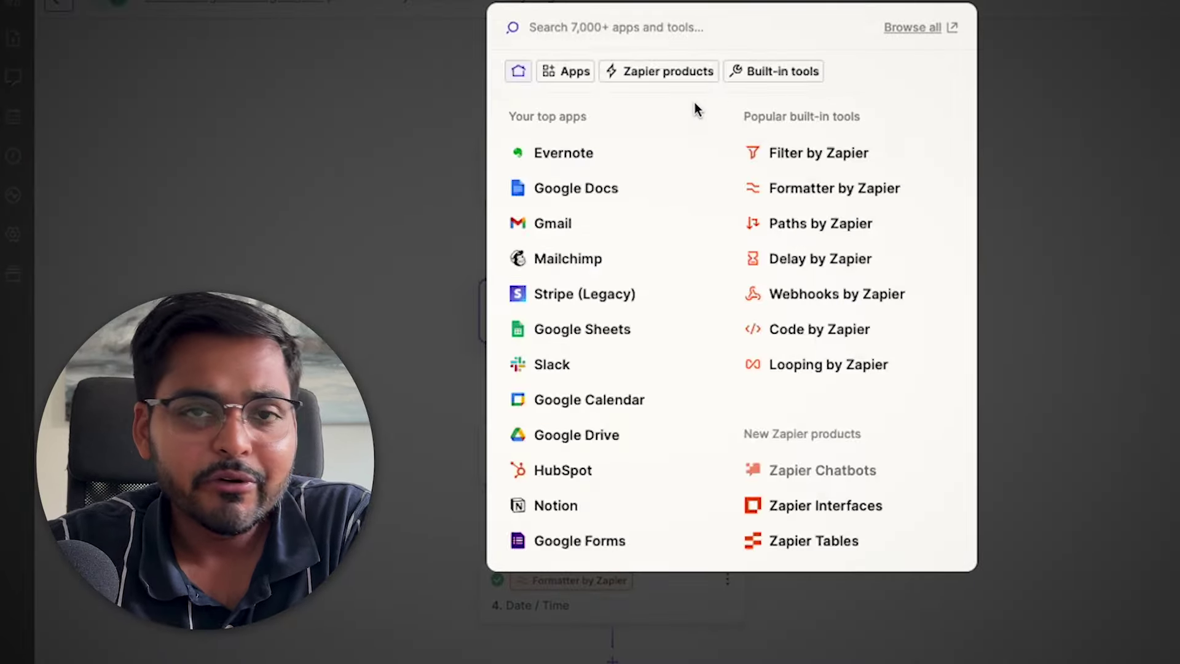
text(hunter)
click(600, 83)
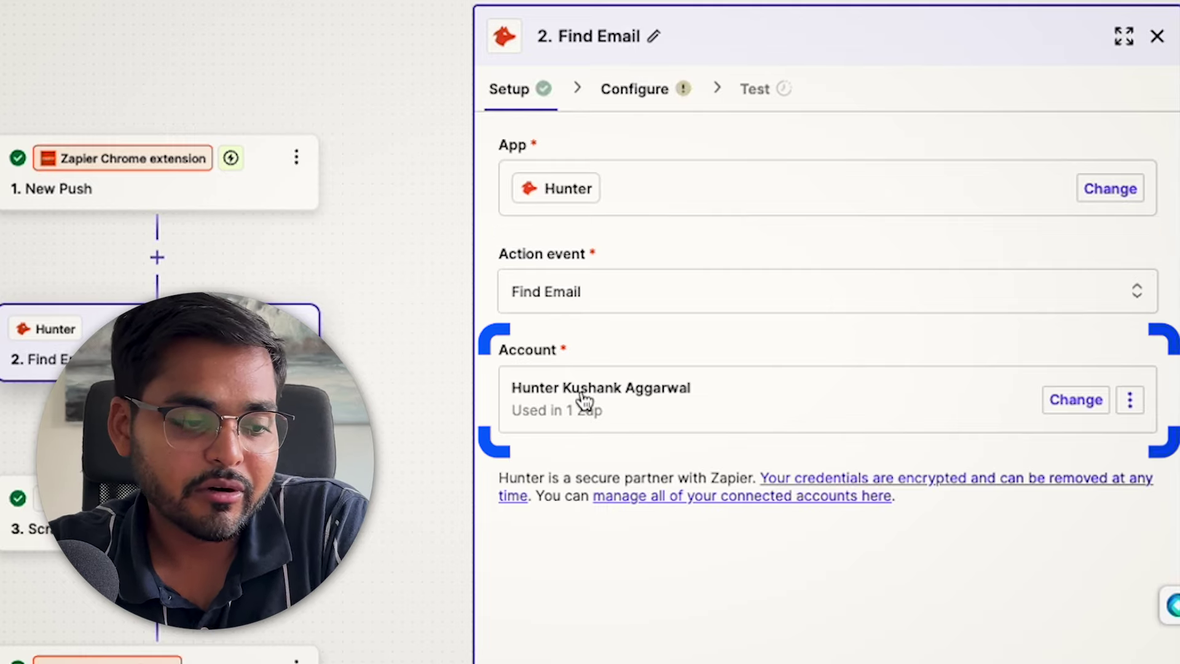
click(719, 509)
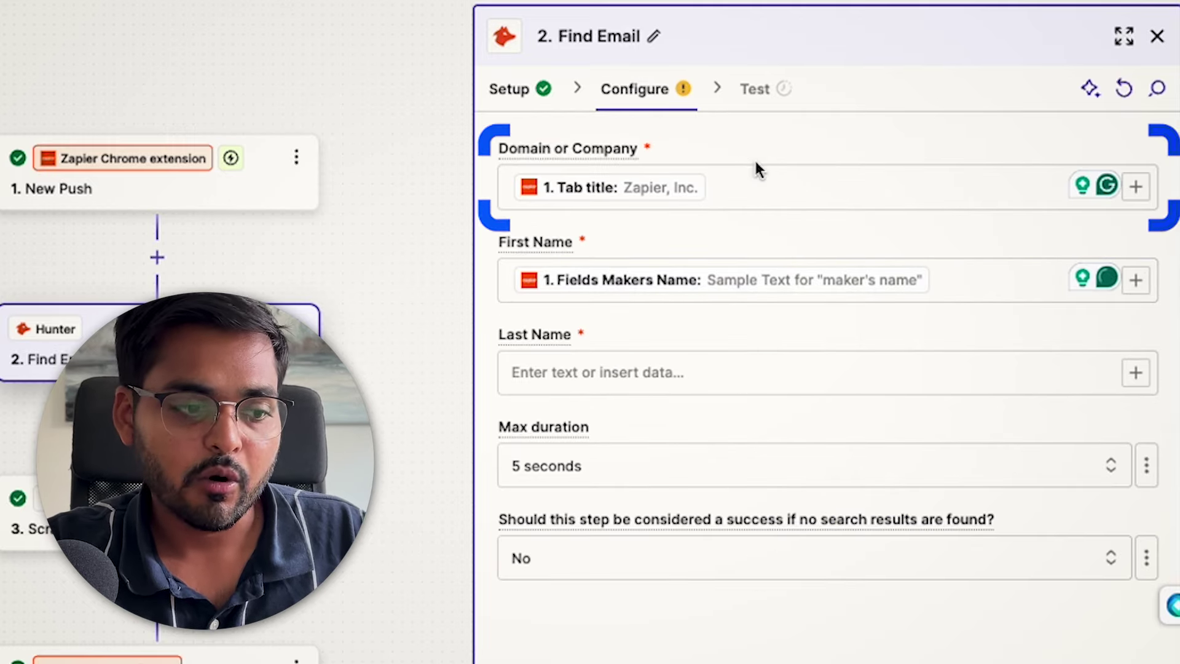